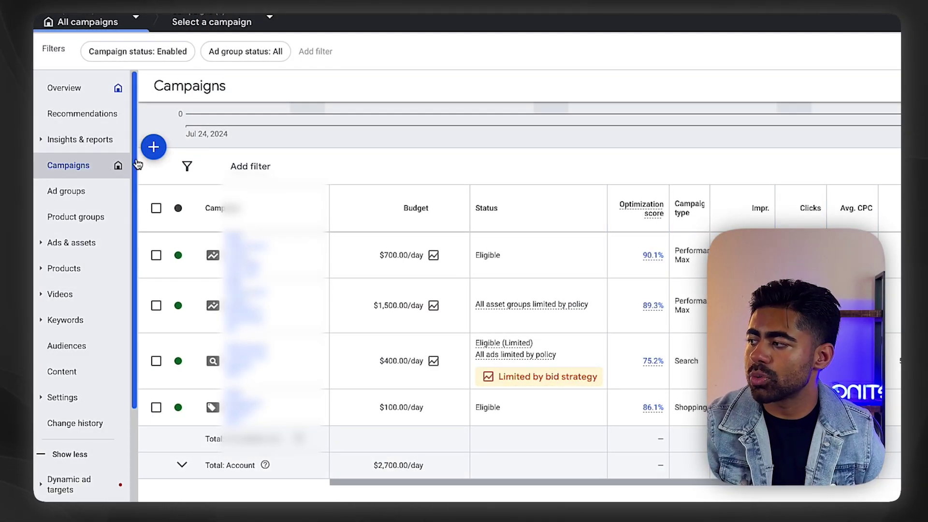
# Step: Open the account Insights page and set the date range to Last 28 days
pyautogui.click(96, 145)
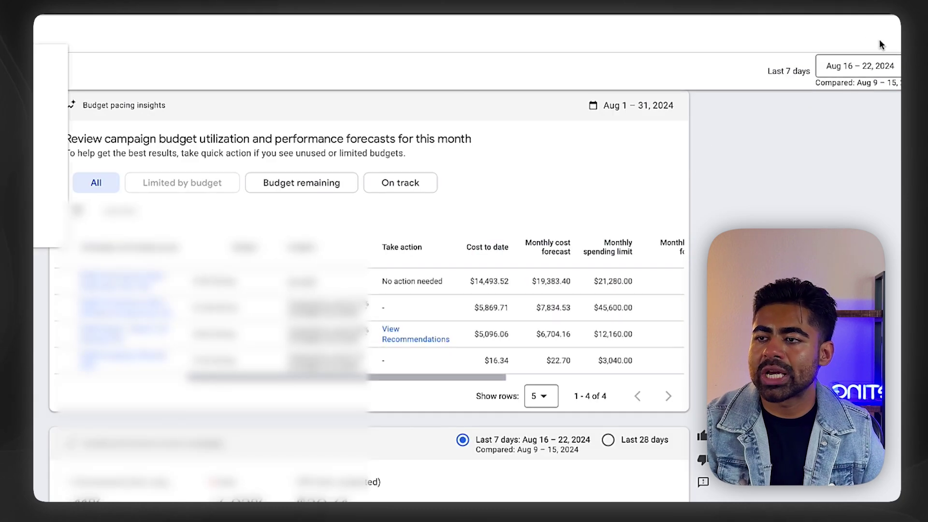
pyautogui.click(851, 66)
pyautogui.click(842, 98)
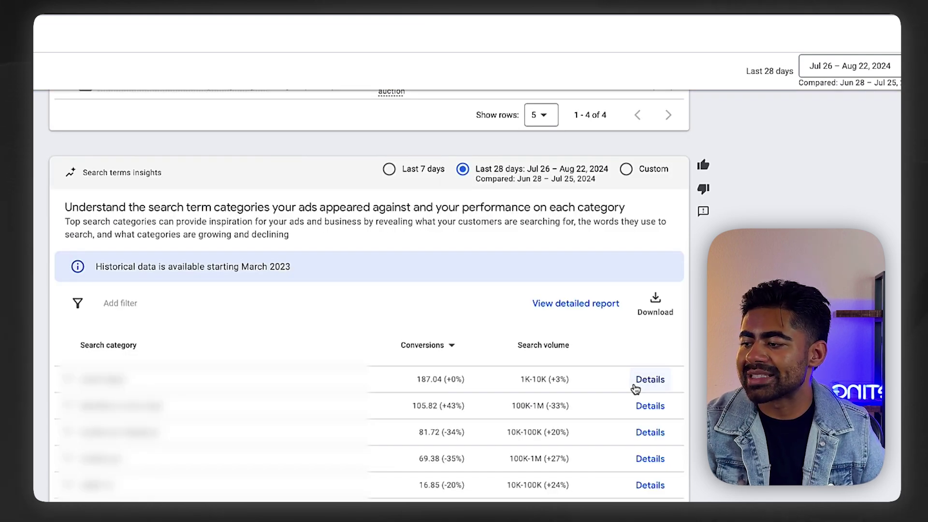
# Step: Expand a search category and inspect its 105.82 conversions and search volume change figures
pyautogui.scroll(-3, 634, 387)
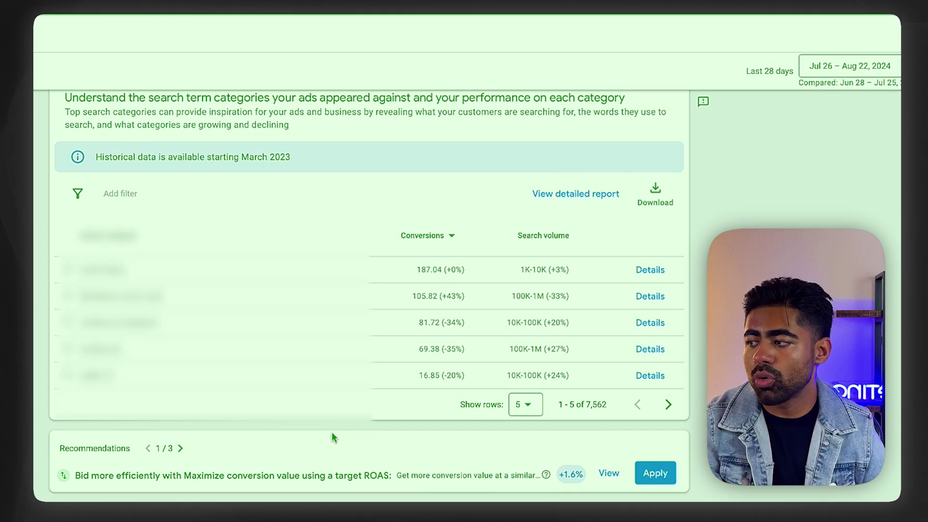
pyautogui.scroll(-2, 332, 433)
pyautogui.click(169, 237)
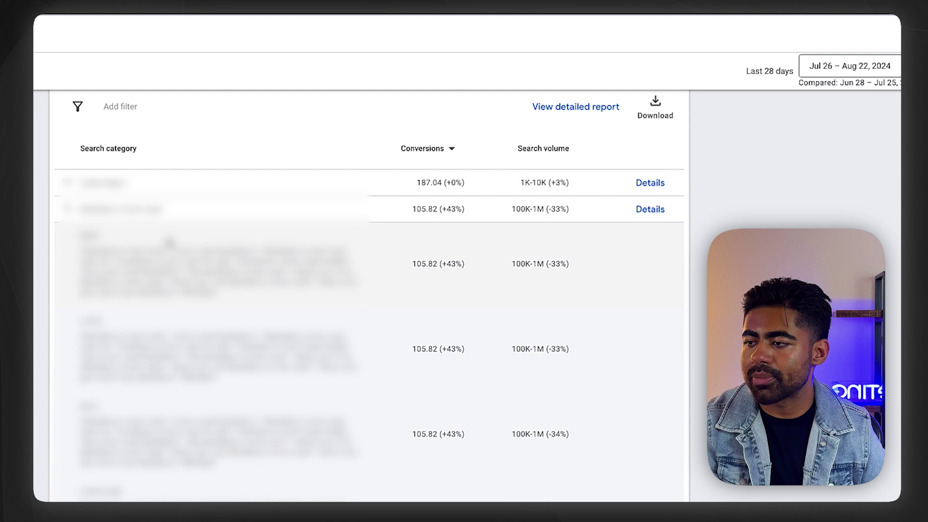
pyautogui.scroll(-1, 230, 280)
pyautogui.moveTo(208, 231); pyautogui.dragTo(260, 341)
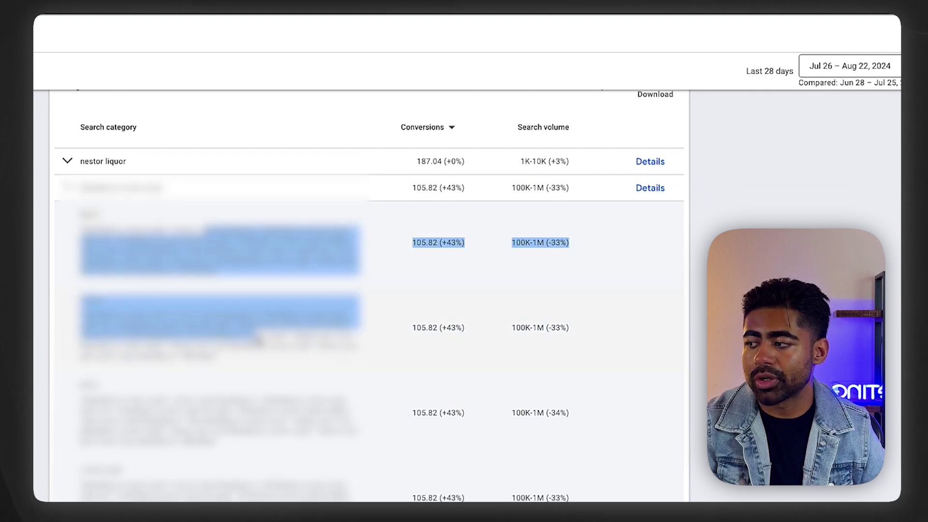
pyautogui.click(475, 230)
pyautogui.doubleClick(425, 242)
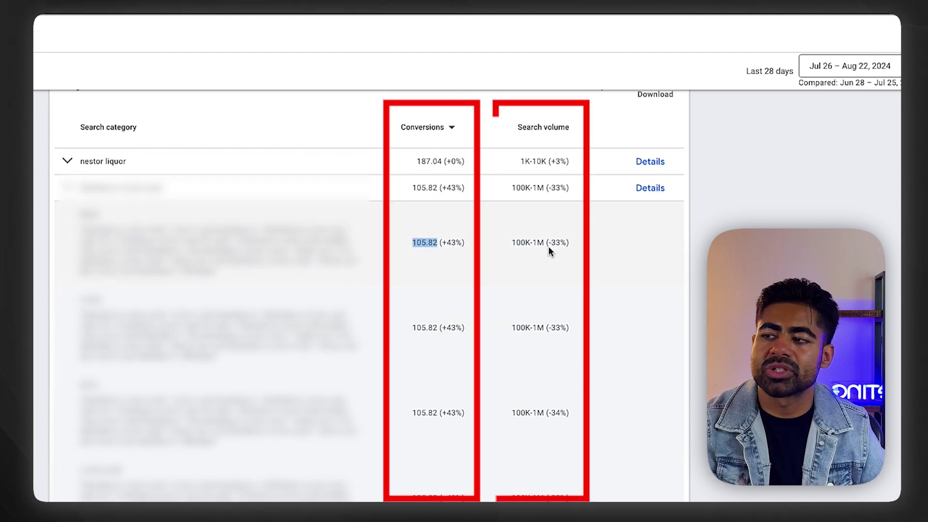
pyautogui.moveTo(549, 244); pyautogui.dragTo(569, 243)
# Step: Check the Conversions sort metric list, leaving the sort unchanged
pyautogui.click(451, 130)
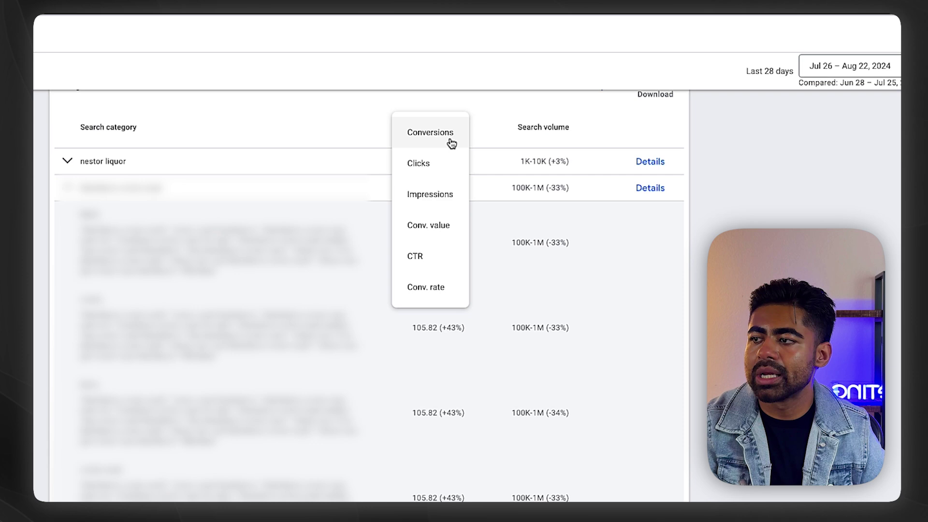
pyautogui.click(592, 288)
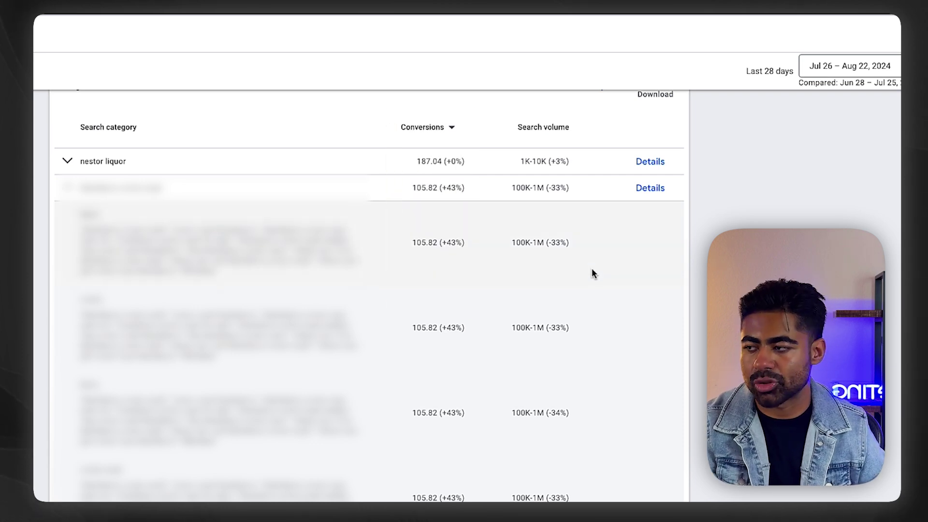
pyautogui.scroll(2, 592, 271)
# Step: Show 25 search categories per page and expand the 105.82-conversion category
pyautogui.click(525, 387)
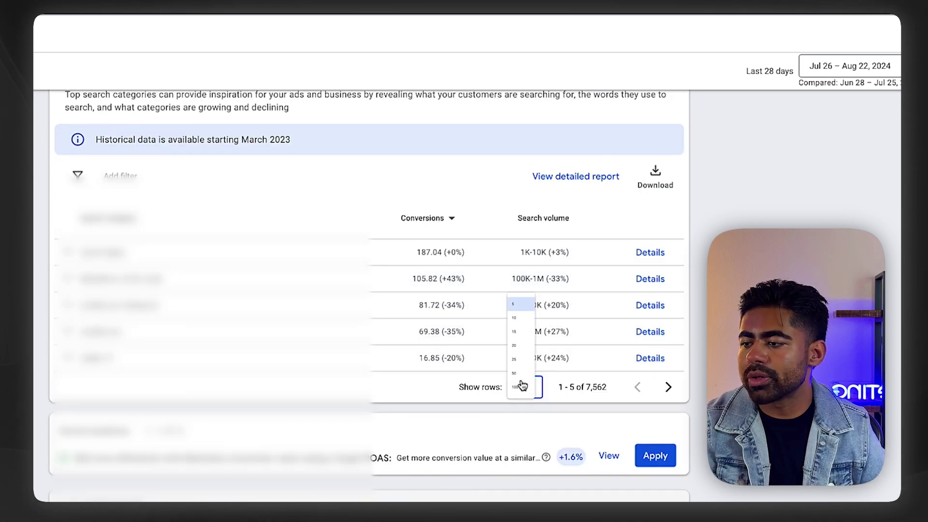
pyautogui.click(533, 317)
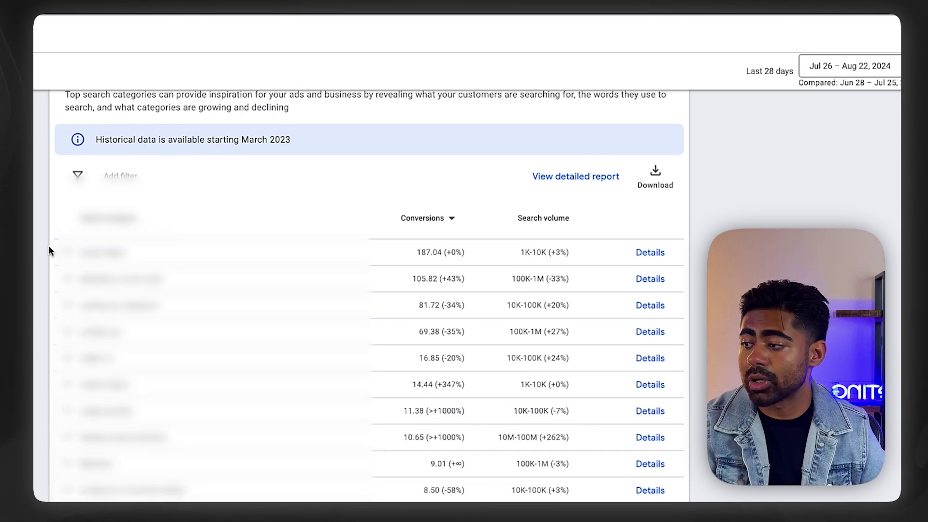
pyautogui.click(126, 279)
pyautogui.scroll(-3, 126, 279)
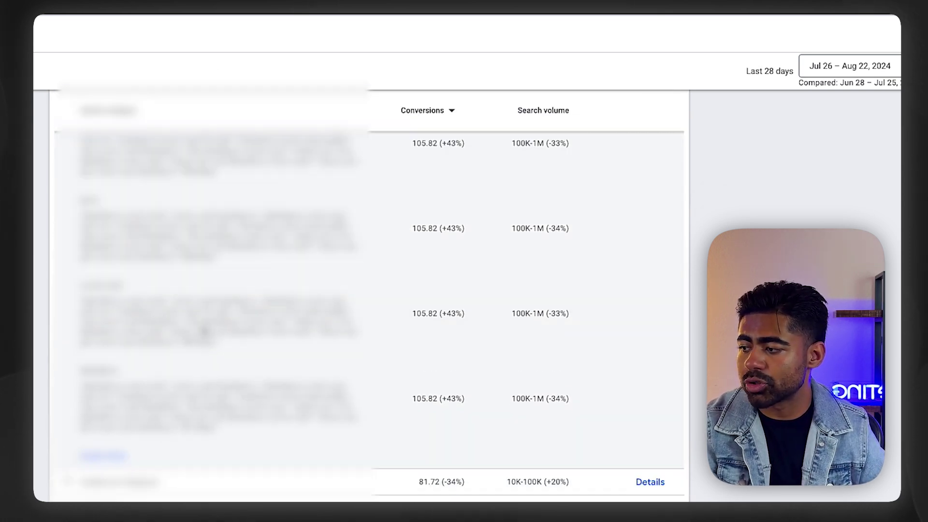
# Step: Load more search terms in that category and scroll through them
pyautogui.click(116, 459)
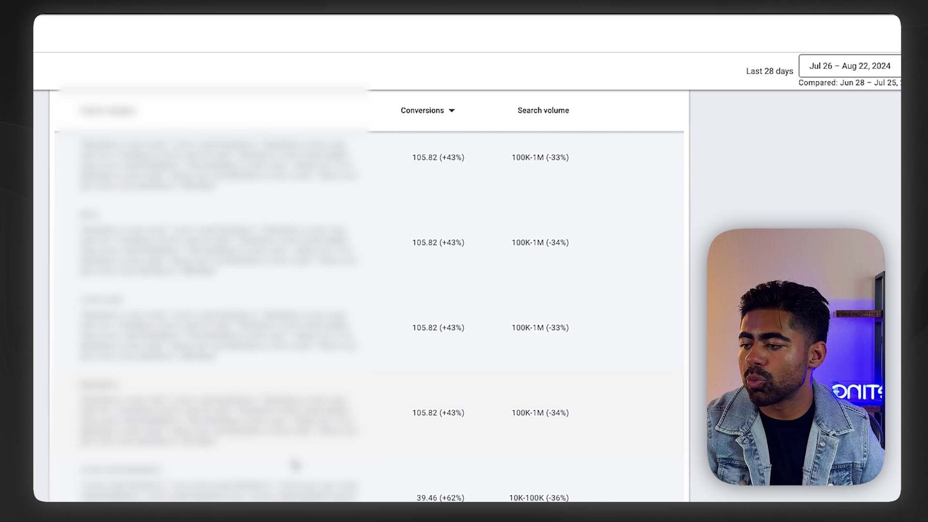
pyautogui.moveTo(295, 466); pyautogui.dragTo(166, 291)
pyautogui.click(166, 291)
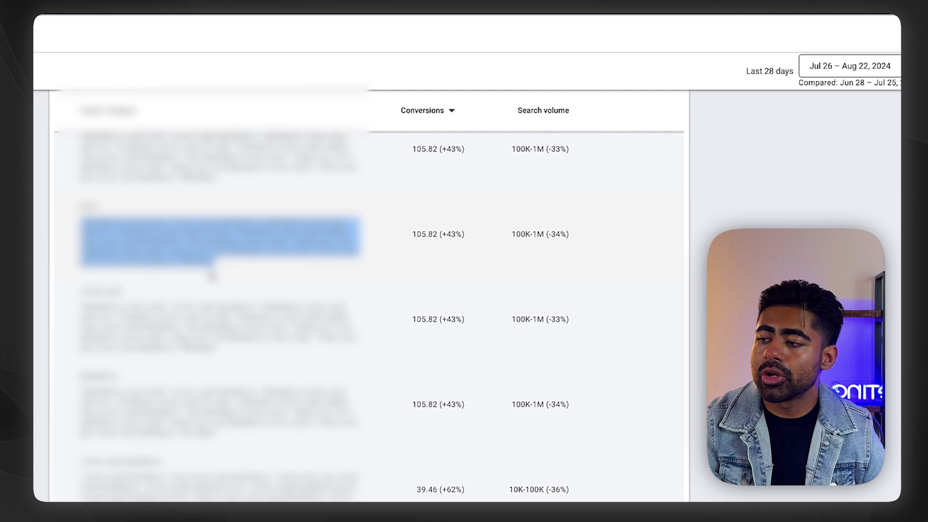
pyautogui.click(198, 271)
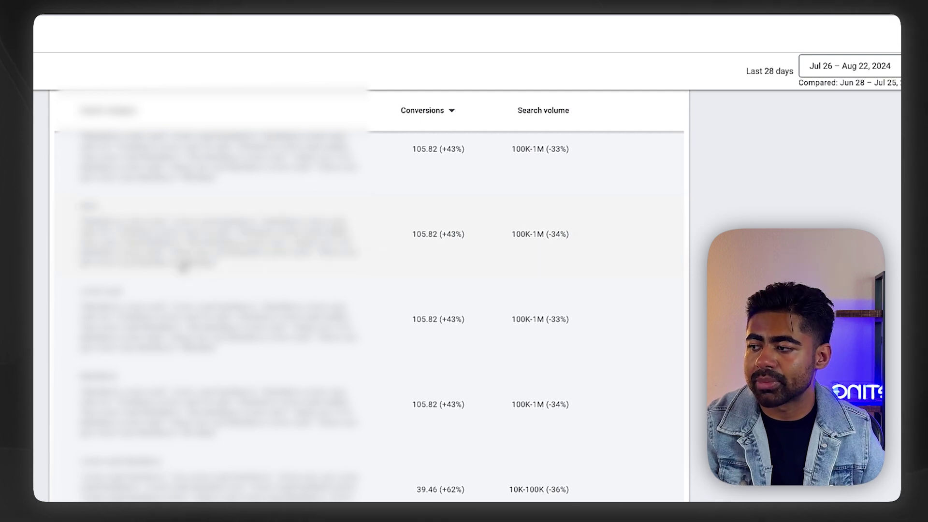
pyautogui.scroll(-10, 183, 267)
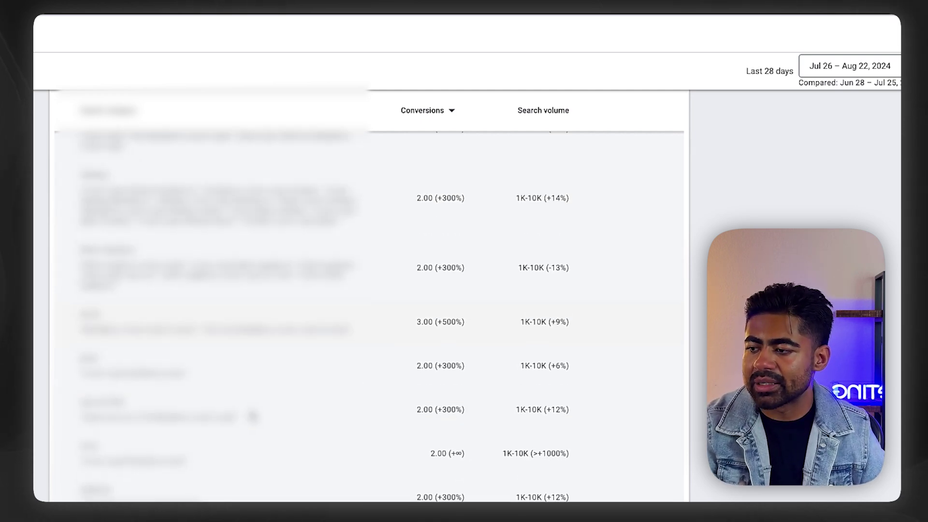
pyautogui.scroll(-7, 253, 417)
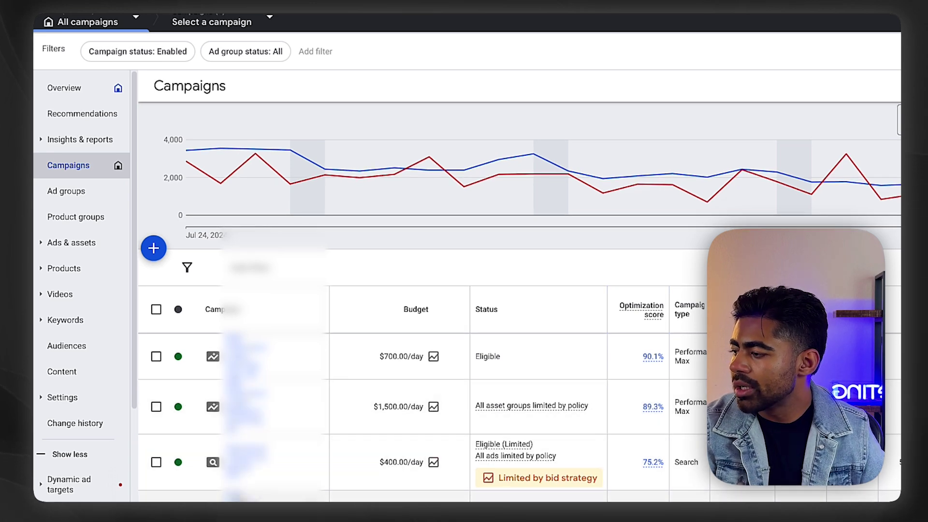
# Step: Open the Shopping campaign, confirm it has no negative keywords, then view its Insights
pyautogui.click(249, 497)
pyautogui.click(64, 289)
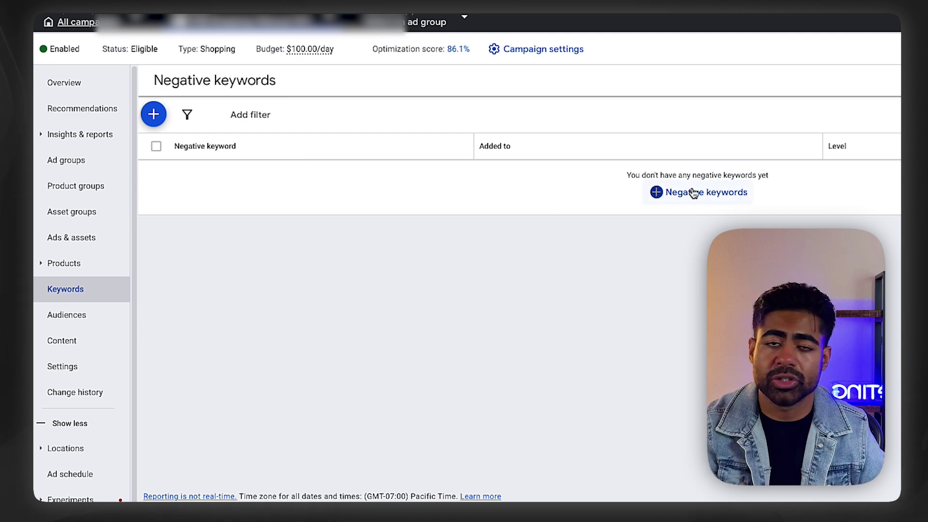
pyautogui.click(81, 136)
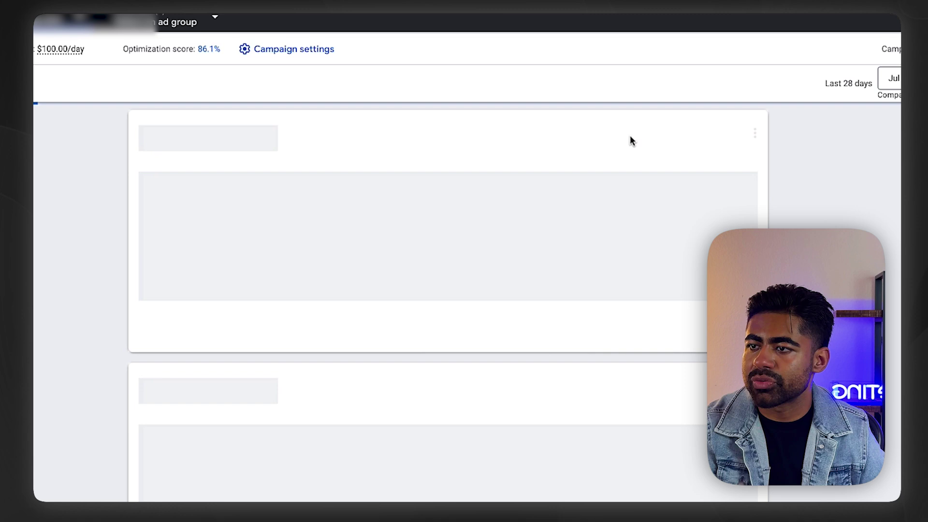
# Step: Inspect the Shopping campaign's top search categories and show more rows per page
pyautogui.scroll(-3, 431, 332)
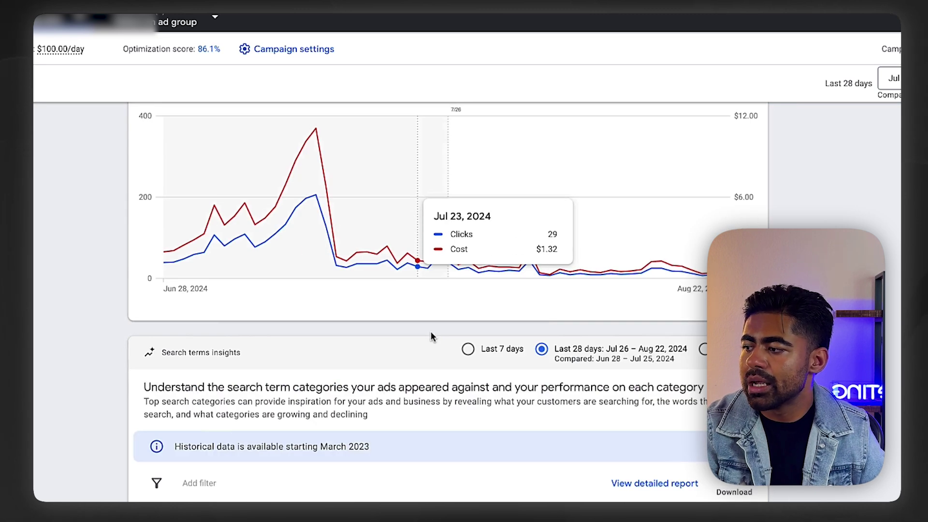
pyautogui.scroll(-5, 431, 334)
pyautogui.moveTo(353, 358); pyautogui.dragTo(172, 278)
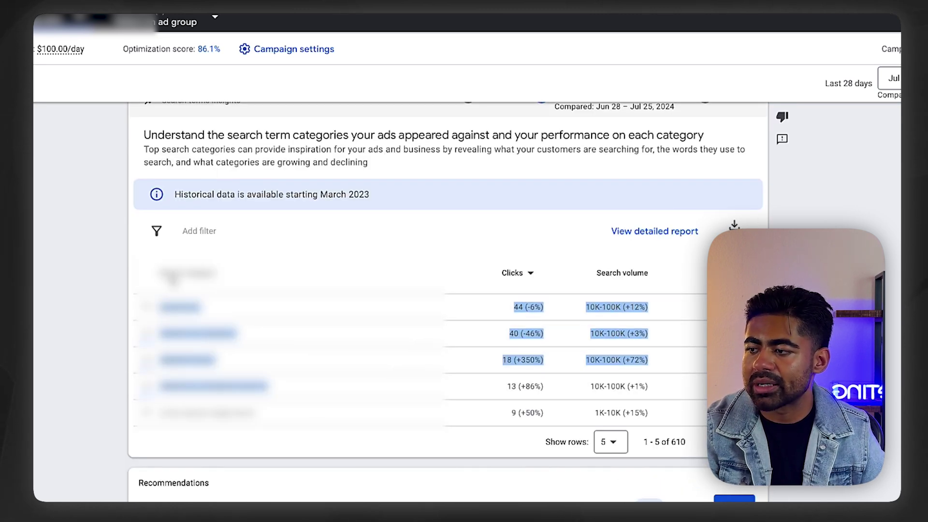
pyautogui.click(530, 387)
pyautogui.click(611, 442)
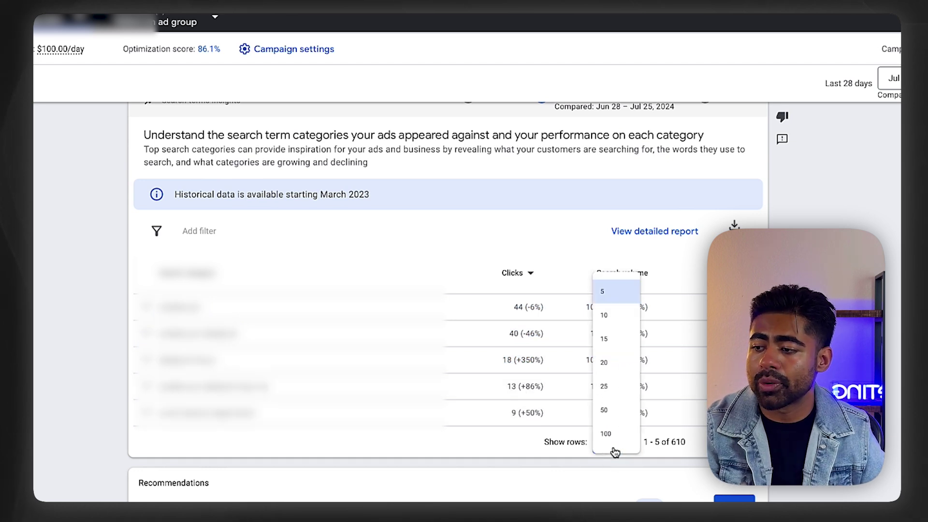
pyautogui.click(605, 433)
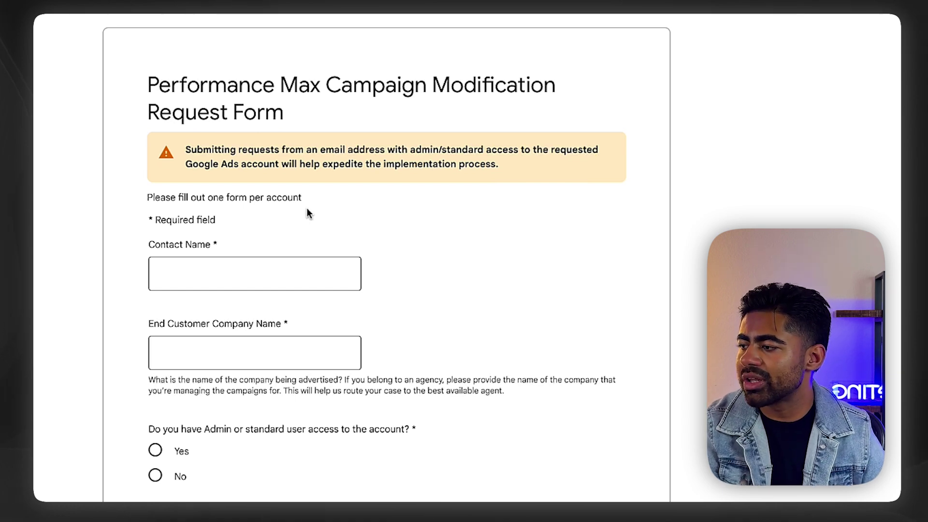
# Step: Enter the contact's full name in the contact name field
pyautogui.scroll(-15, 308, 213)
pyautogui.scroll(10, 307, 211)
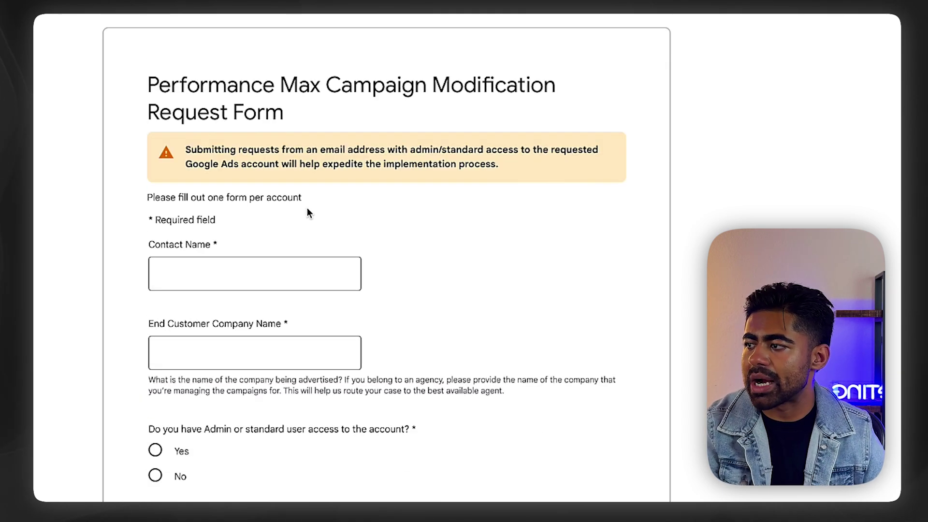
pyautogui.scroll(-2, 307, 212)
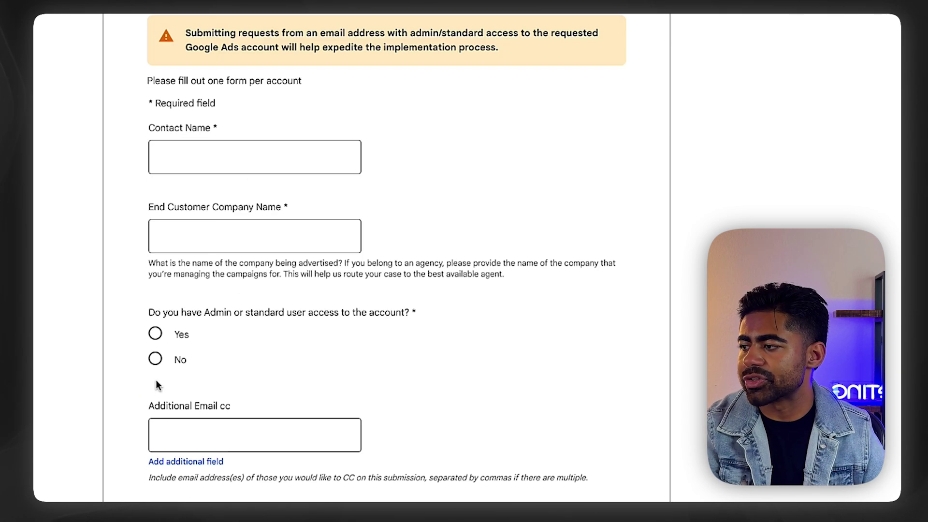
pyautogui.click(192, 154)
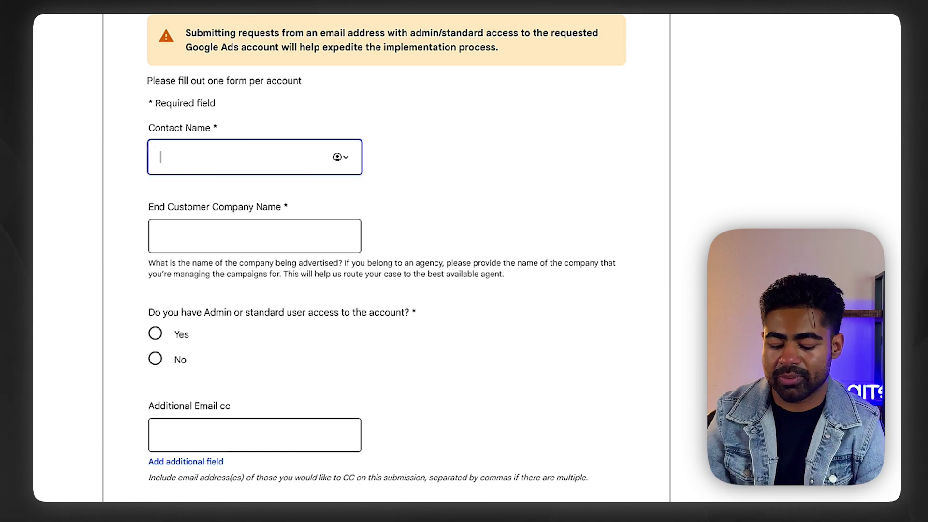
pyautogui.press('Tab')
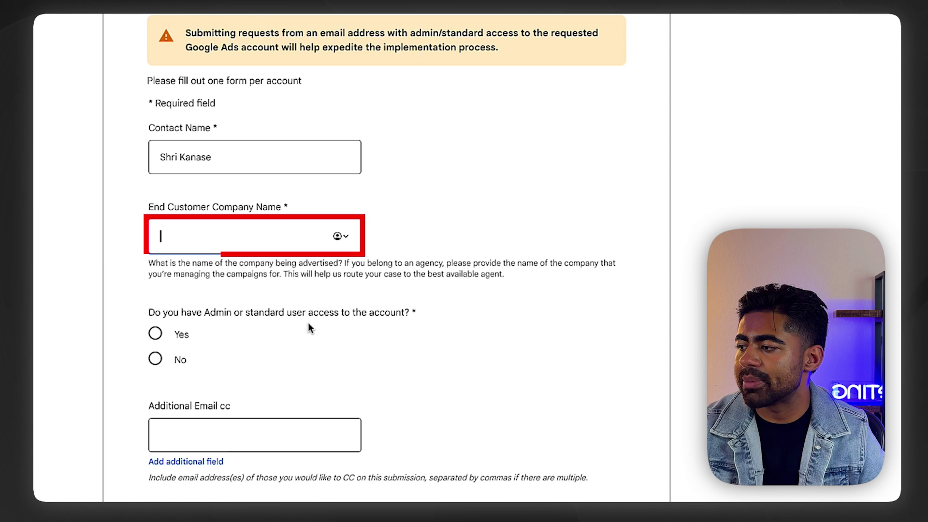
# Step: Enter 'Brand Name' as end customer company and answer Yes to admin access
pyautogui.moveTo(132, 268); pyautogui.dragTo(283, 272)
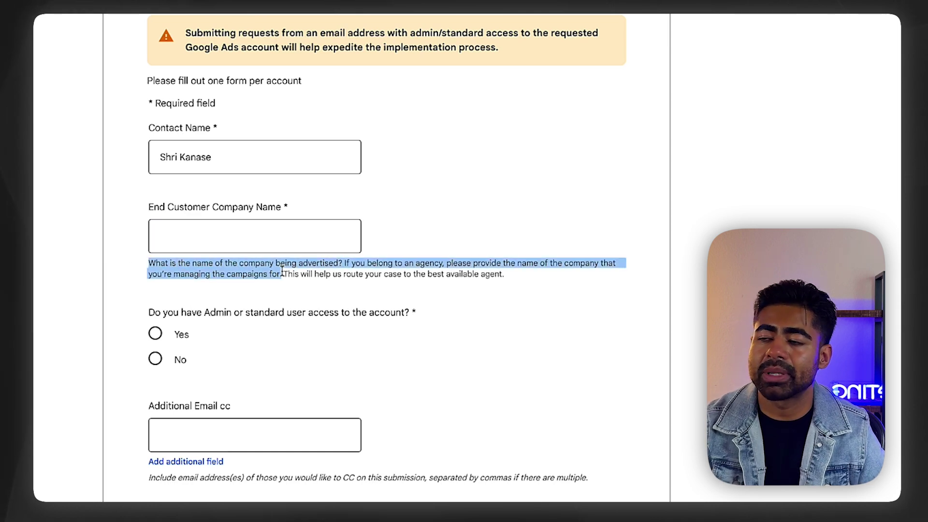
pyautogui.click(255, 222)
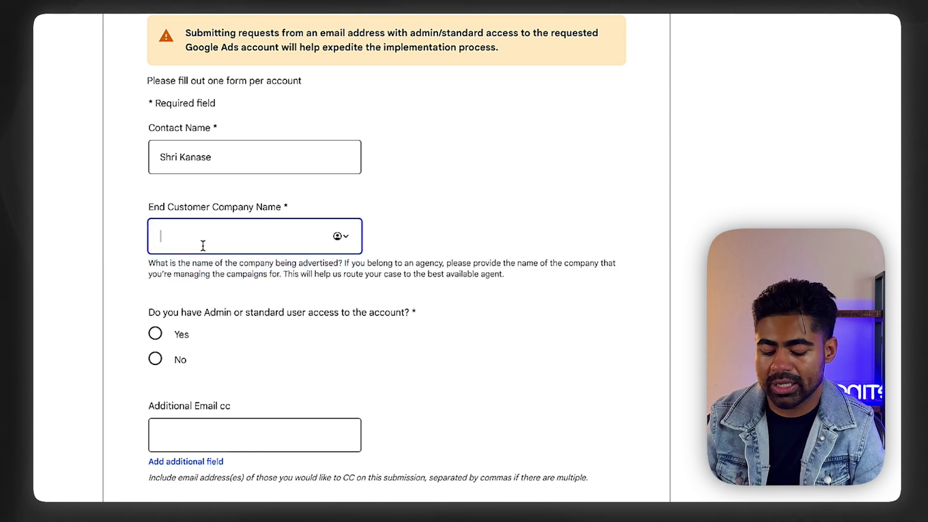
pyautogui.write('Brand Name')
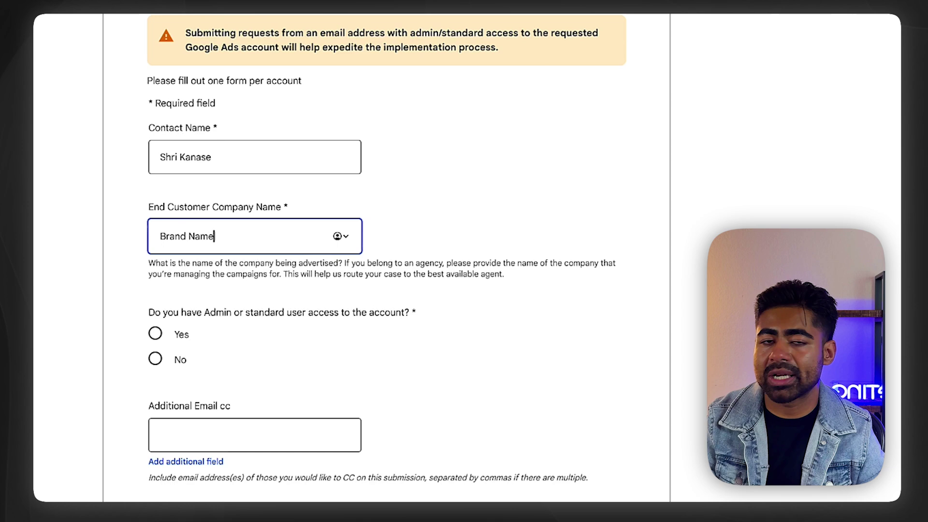
pyautogui.scroll(-1, 653, 486)
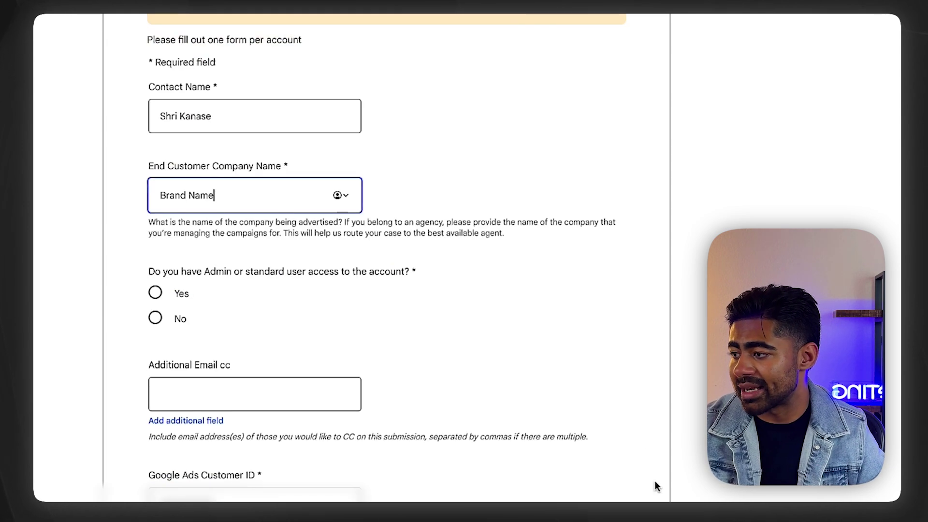
pyautogui.tripleClick(205, 274)
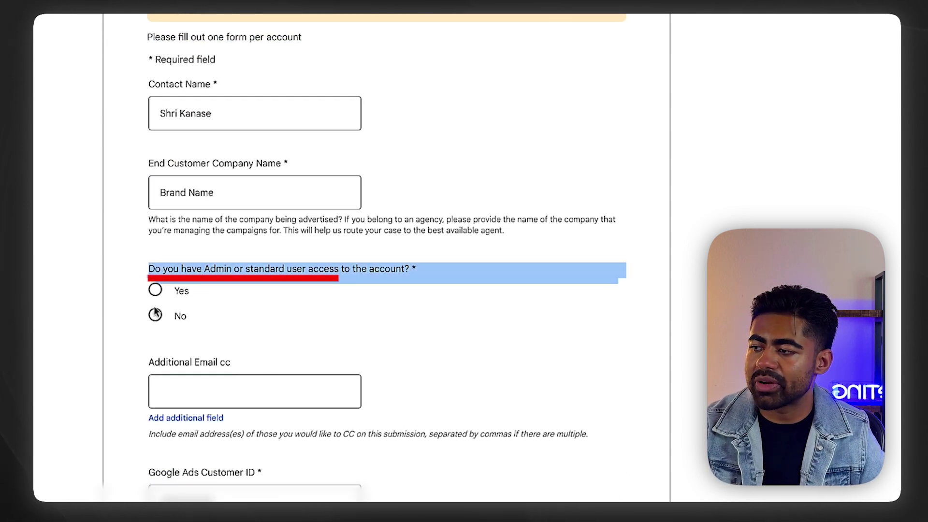
pyautogui.click(155, 290)
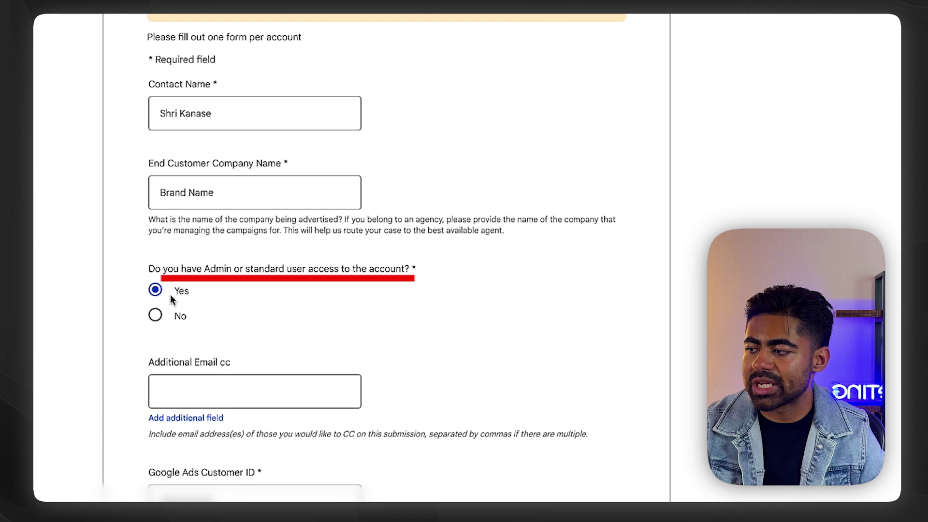
# Step: Tick 'Keyword exclusion (adding negative keywords)' under Type of change requested
pyautogui.scroll(-5, 248, 393)
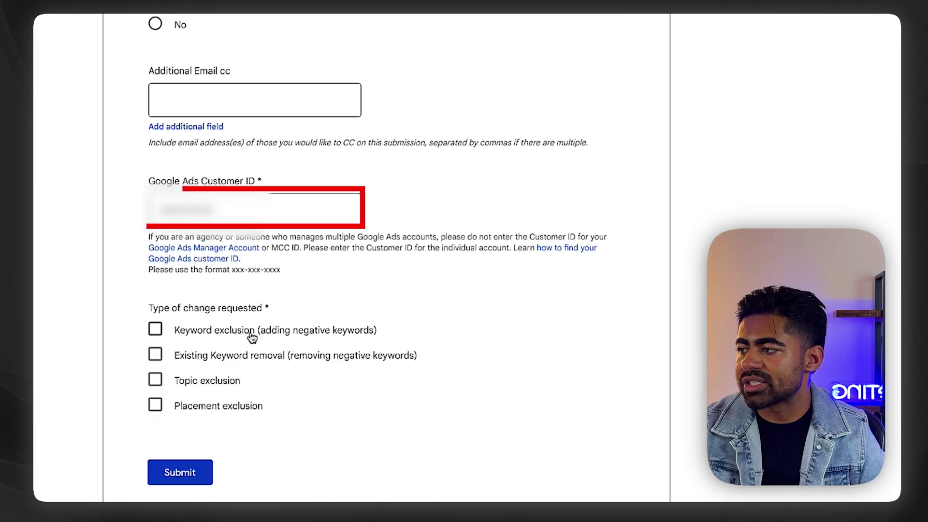
pyautogui.scroll(-2, 252, 337)
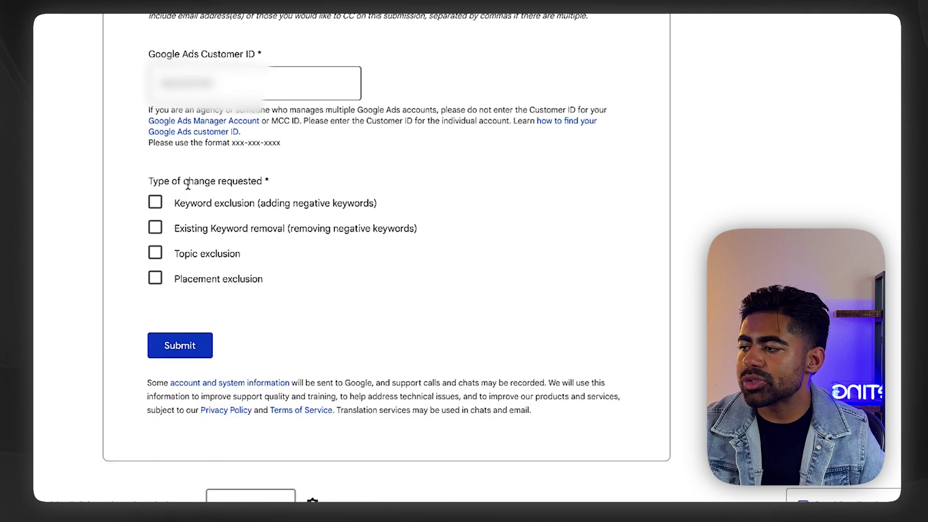
pyautogui.moveTo(153, 180); pyautogui.dragTo(193, 194)
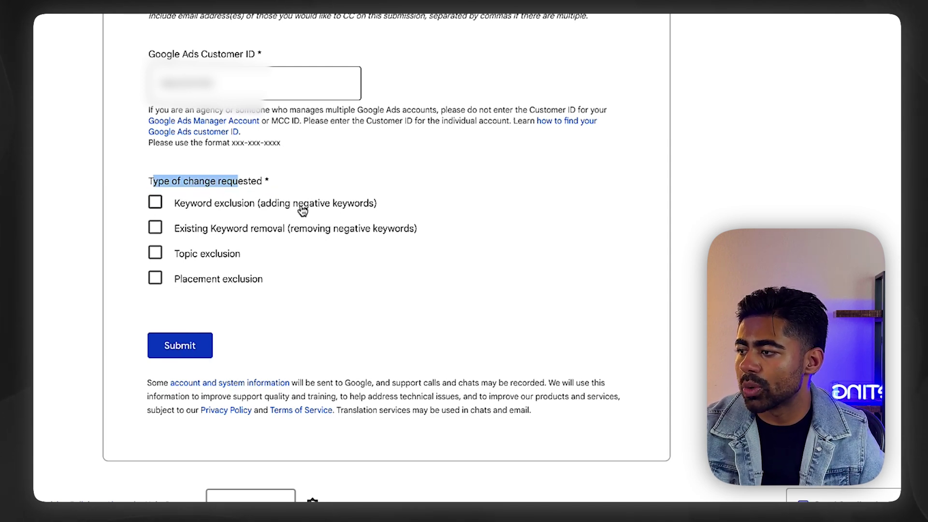
pyautogui.click(253, 203)
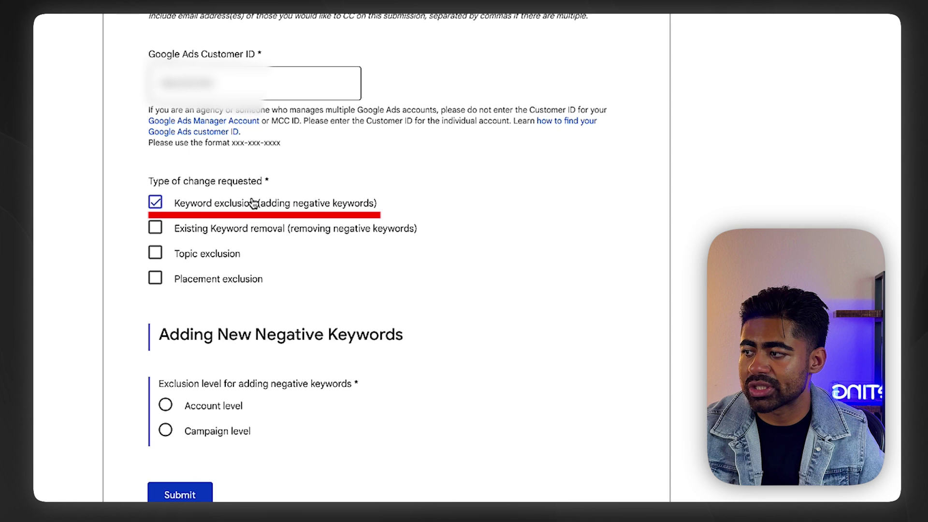
pyautogui.scroll(-2, 253, 203)
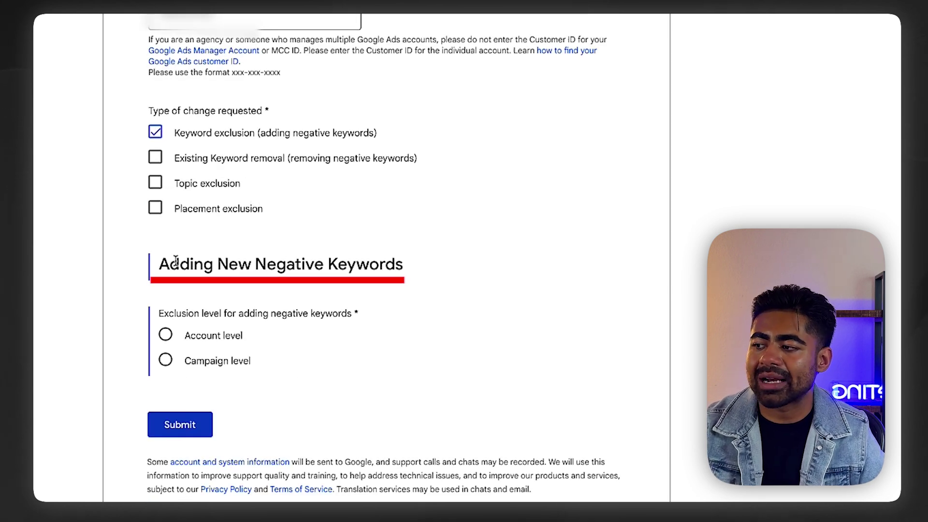
pyautogui.moveTo(194, 264); pyautogui.dragTo(293, 268)
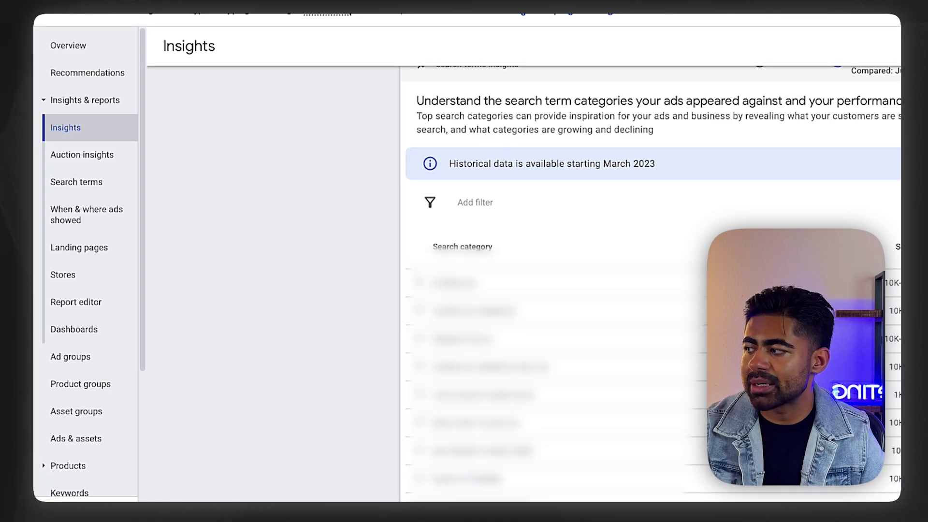
pyautogui.click(65, 101)
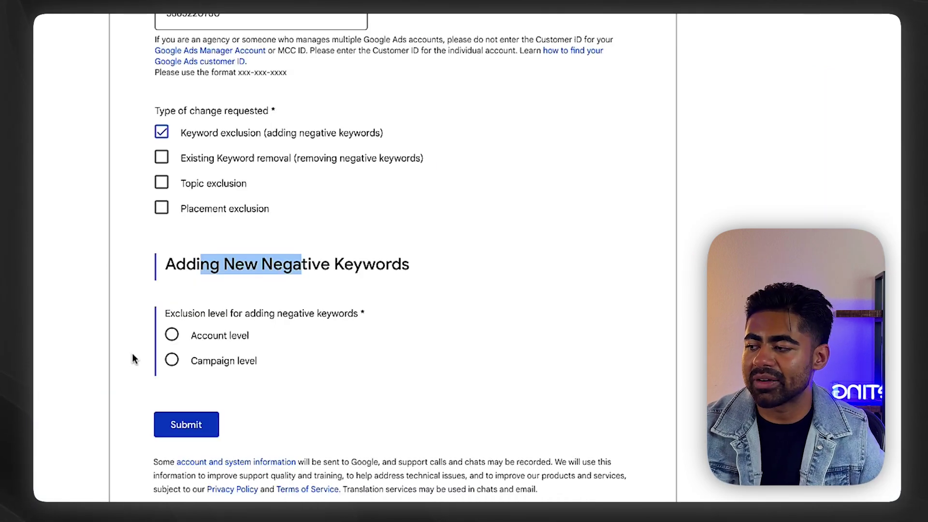
# Step: Set the keyword exclusion to Account level instead of campaign level
pyautogui.click(171, 360)
pyautogui.scroll(-2, 262, 346)
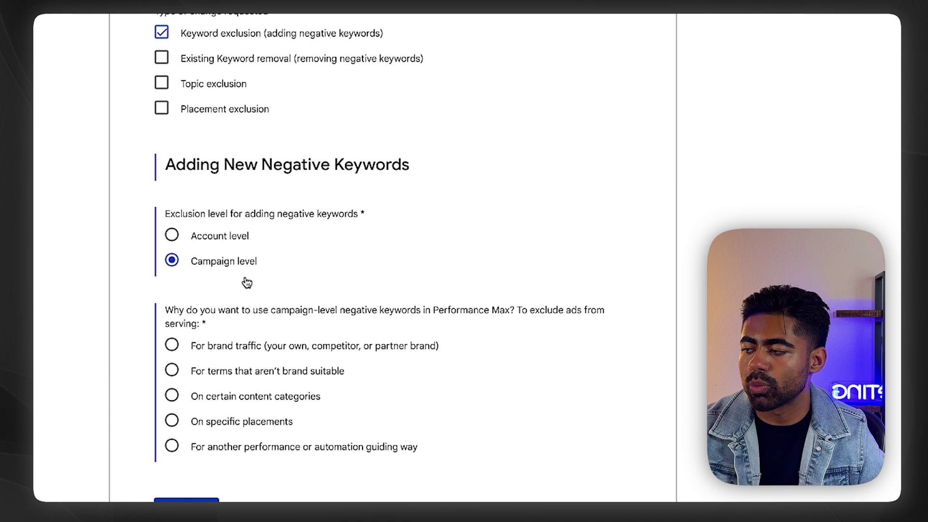
pyautogui.click(192, 241)
pyautogui.scroll(3, 192, 241)
pyautogui.scroll(-1, 193, 319)
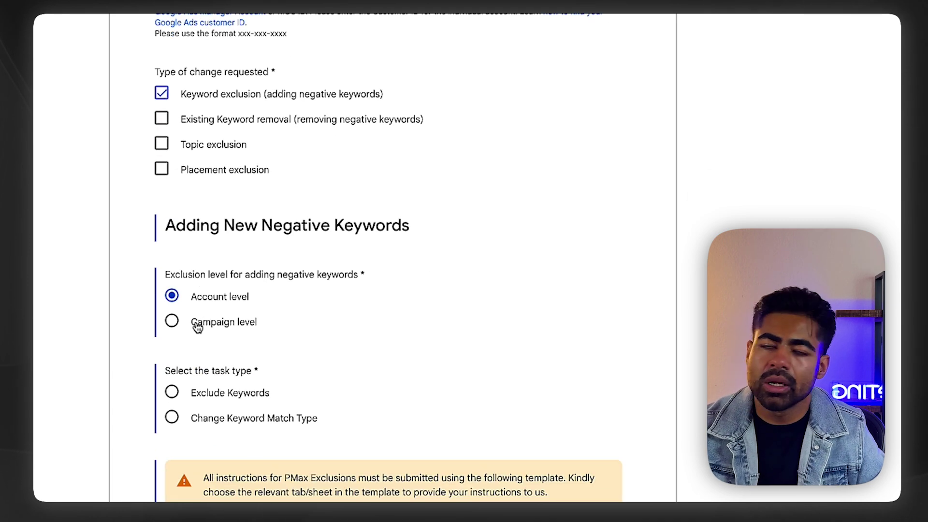
# Step: Find the attachment requirement and download the 'pMAX: Request Template'
pyautogui.scroll(-1, 197, 326)
pyautogui.scroll(-1, 196, 322)
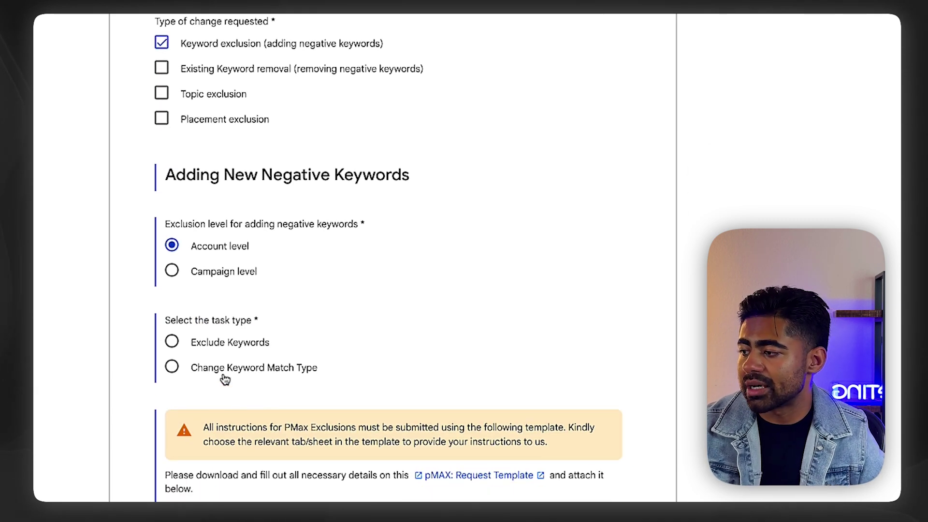
pyautogui.scroll(1, 225, 378)
pyautogui.scroll(-1, 225, 378)
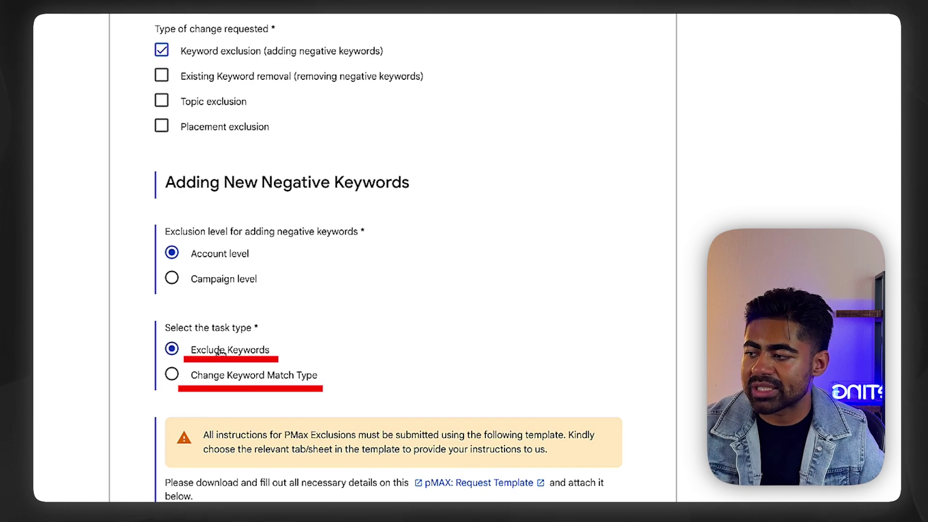
pyautogui.scroll(-5, 220, 353)
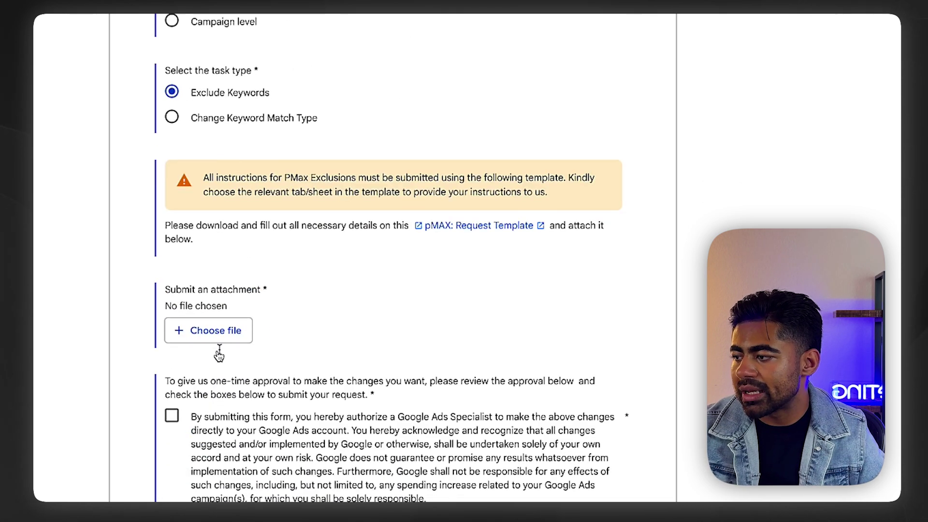
pyautogui.scroll(-1, 219, 351)
pyautogui.moveTo(306, 283); pyautogui.dragTo(499, 196)
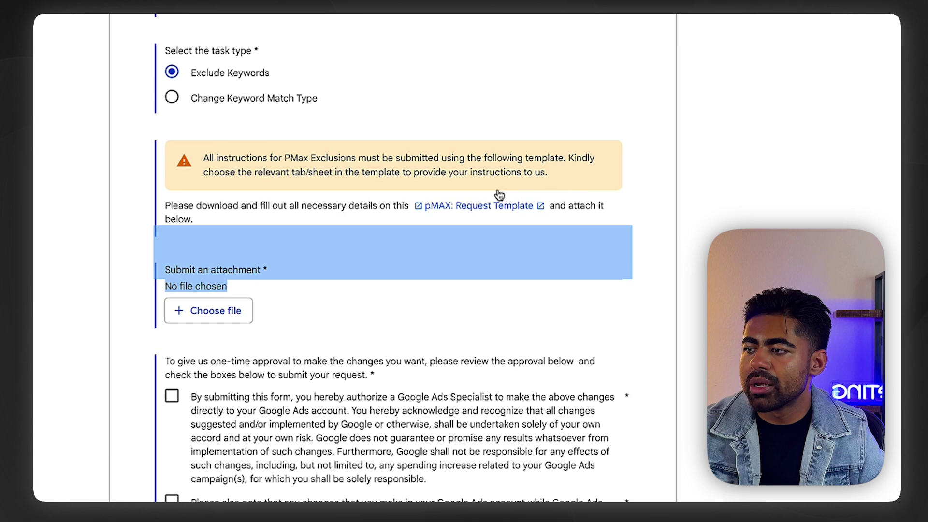
pyautogui.click(479, 205)
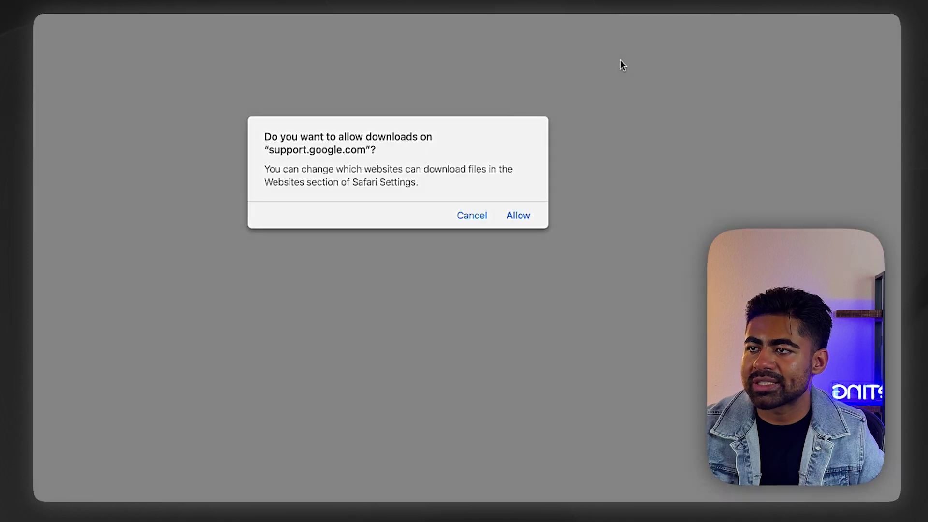
# Step: Allow the download and review the template's Campaign Level, Keyword List and Account Level sheets
pyautogui.click(515, 217)
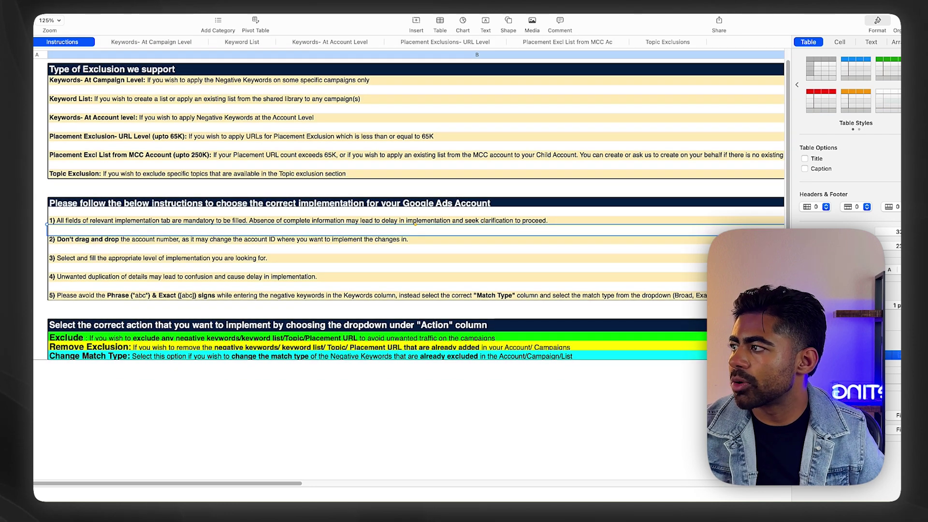
pyautogui.click(153, 42)
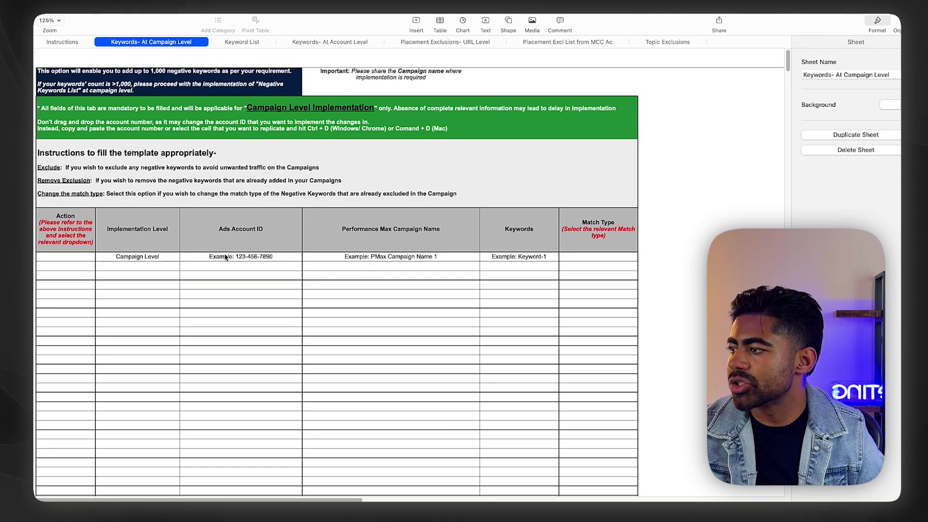
pyautogui.click(263, 48)
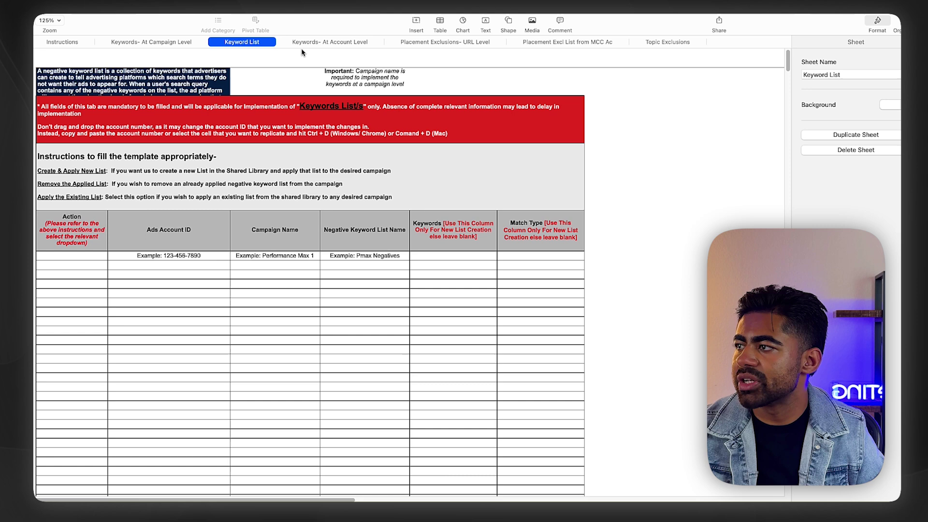
pyautogui.click(309, 47)
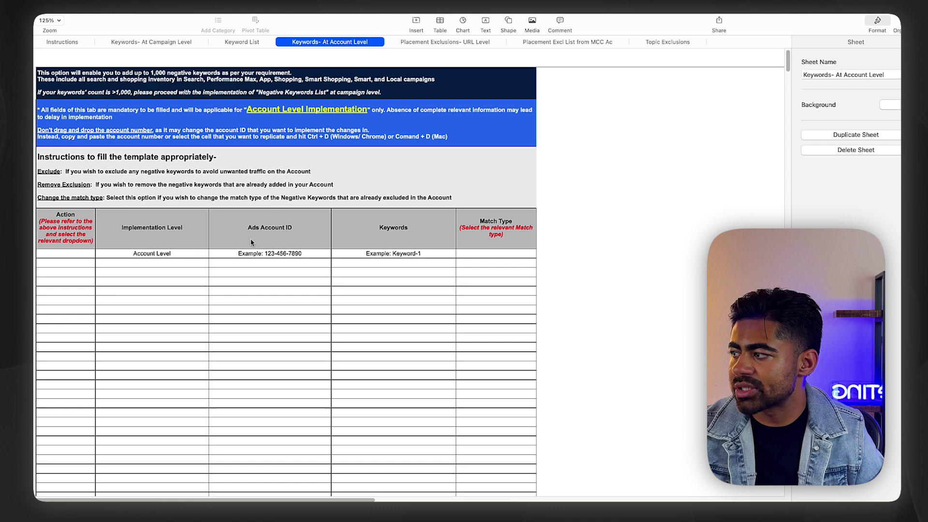
pyautogui.moveTo(250, 239); pyautogui.dragTo(54, 408)
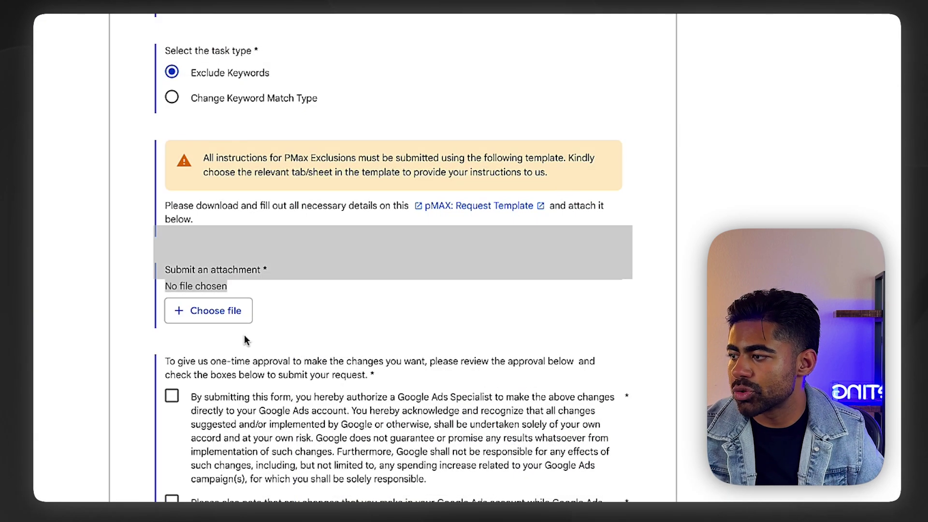
# Step: Check the Google Ads Specialist authorization boxes above the Submit button
pyautogui.scroll(-5, 222, 312)
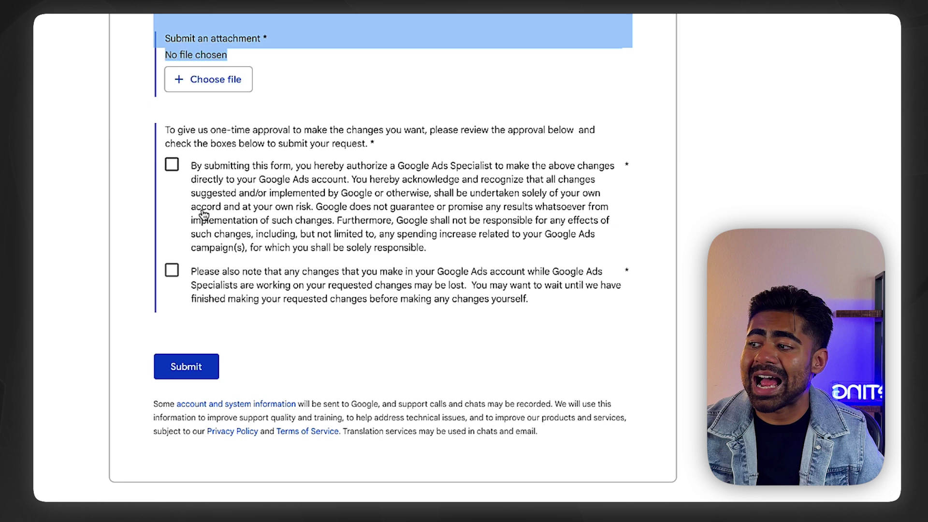
pyautogui.click(203, 214)
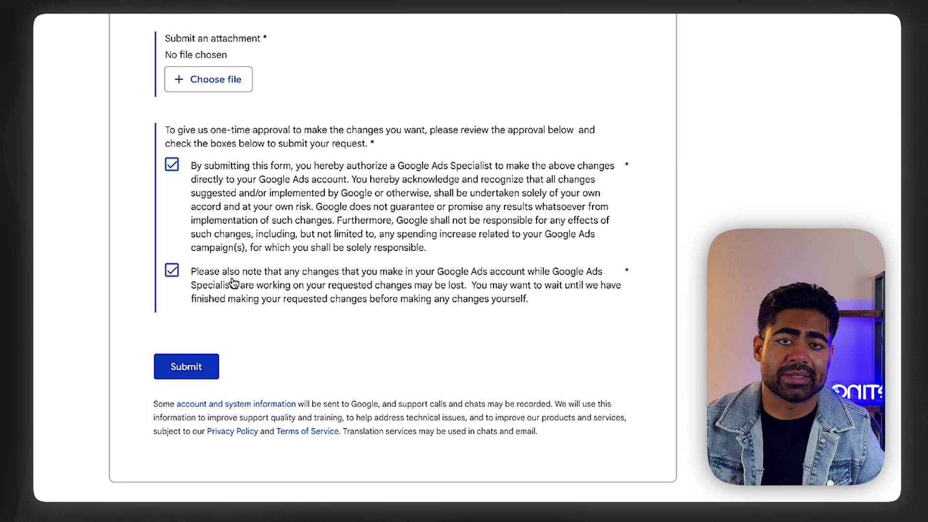